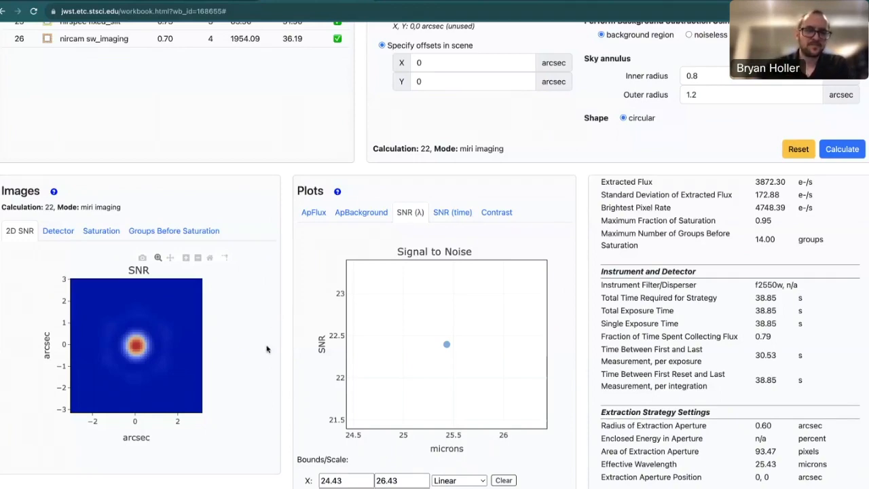
Create a new source, Source 6, and add it to Scene 1.
{"action": "scroll", "coordinate": [267, 348], "scroll_direction": "up", "scroll_amount": 2}
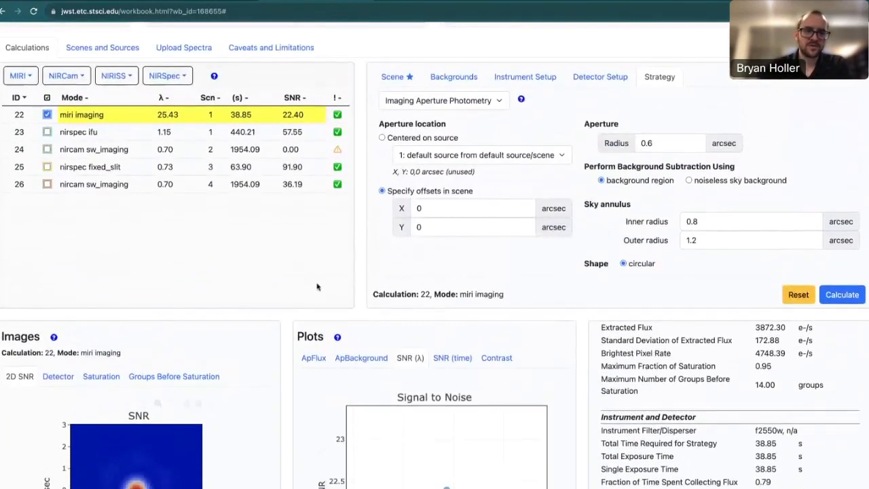
{"action": "left_click", "coordinate": [400, 80]}
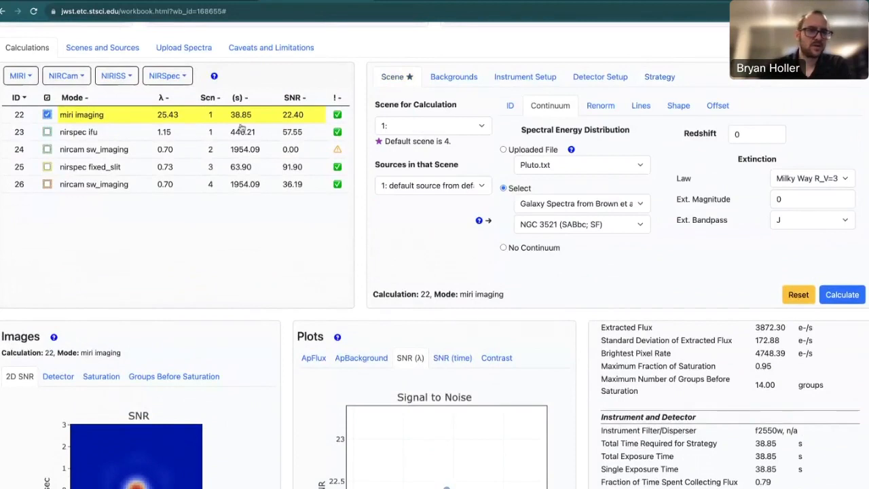
{"action": "left_click", "coordinate": [100, 53]}
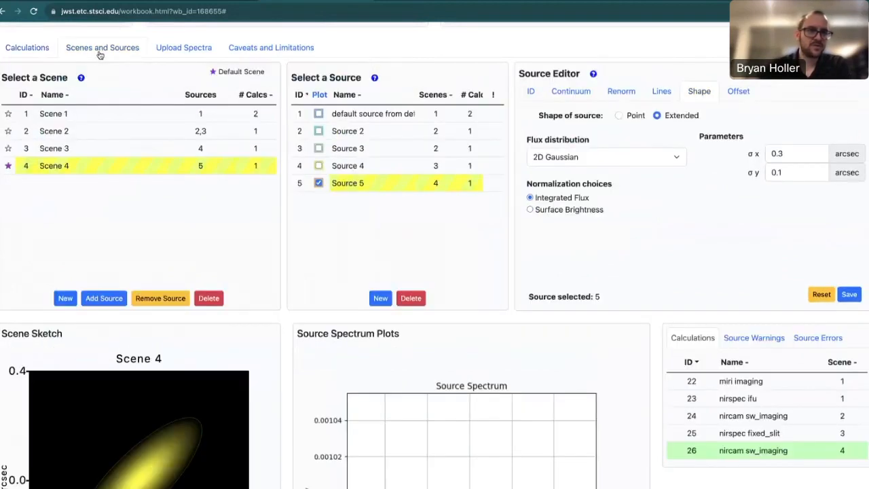
{"action": "left_click", "coordinate": [103, 118]}
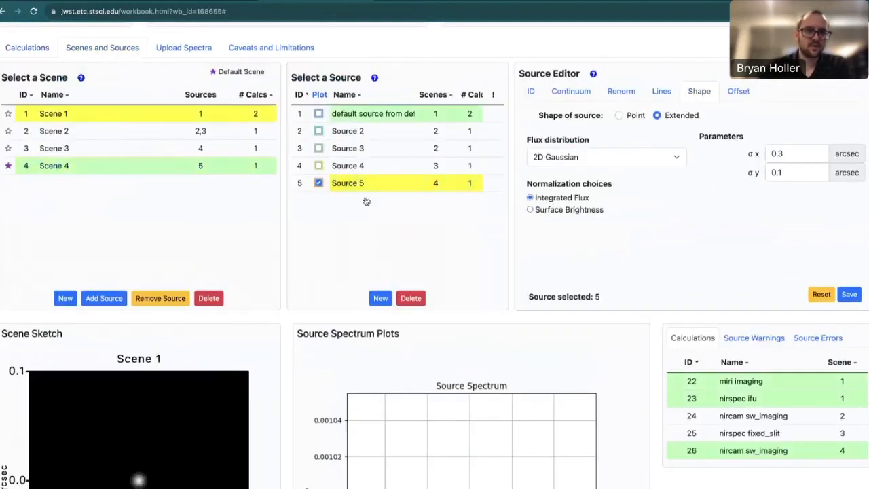
{"action": "left_click", "coordinate": [380, 298]}
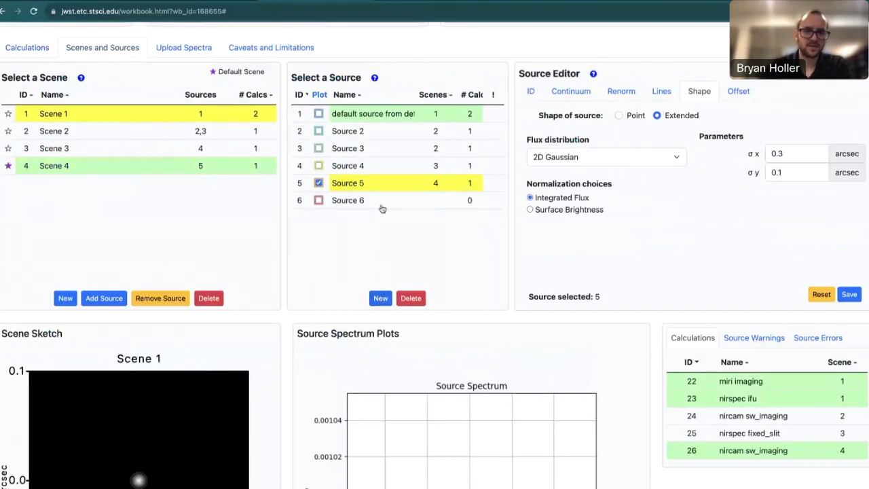
{"action": "left_click", "coordinate": [381, 201]}
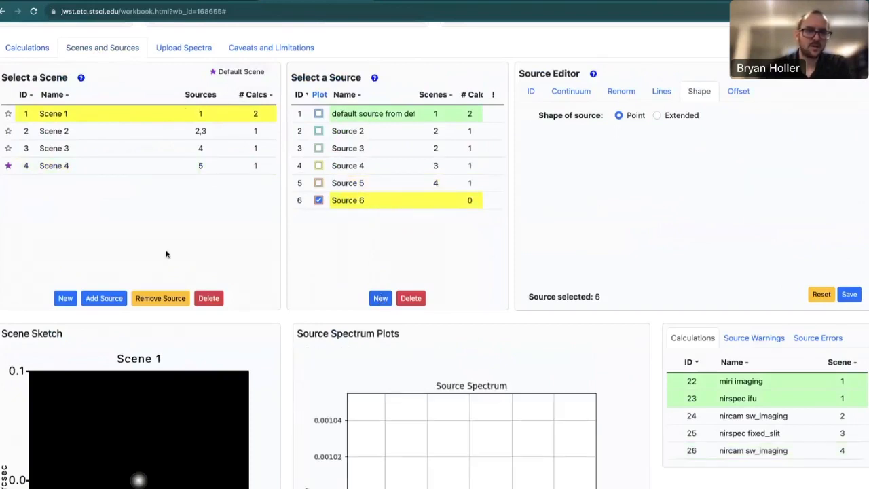
{"action": "left_click", "coordinate": [104, 298]}
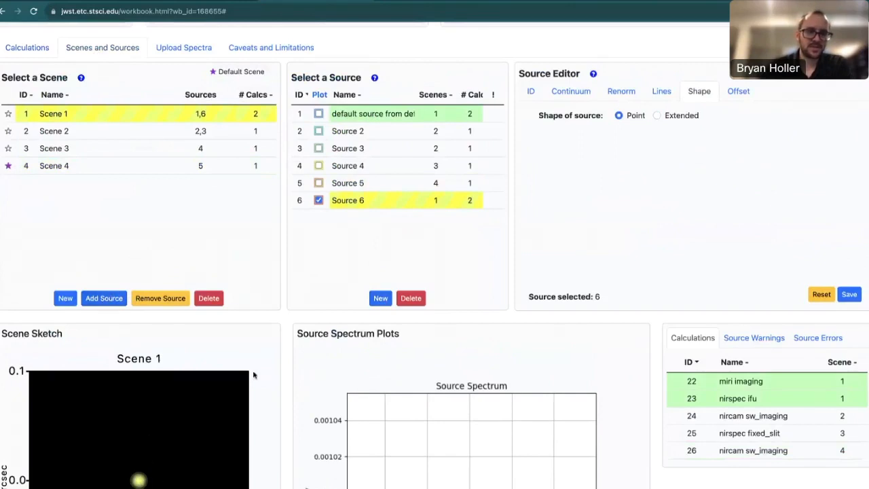
Set Source 6's X and Y offsets to 10 arcsec each and save the source.
{"action": "left_click", "coordinate": [738, 92]}
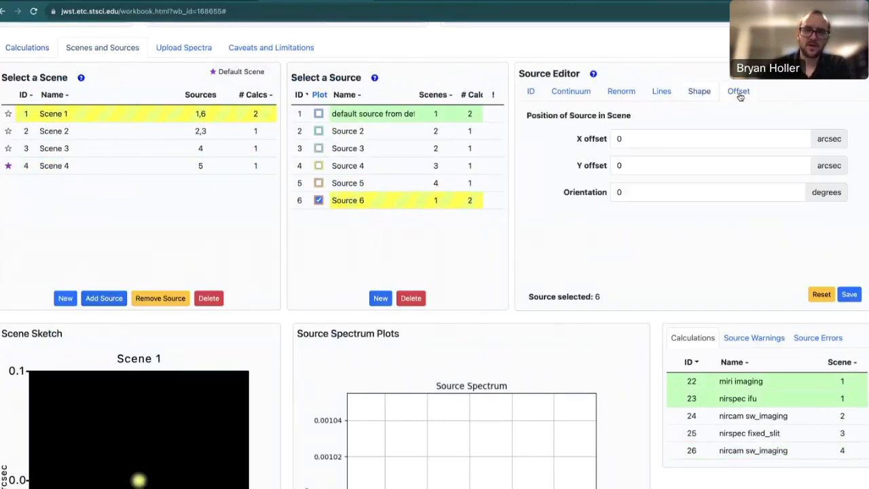
{"action": "left_click", "coordinate": [644, 141]}
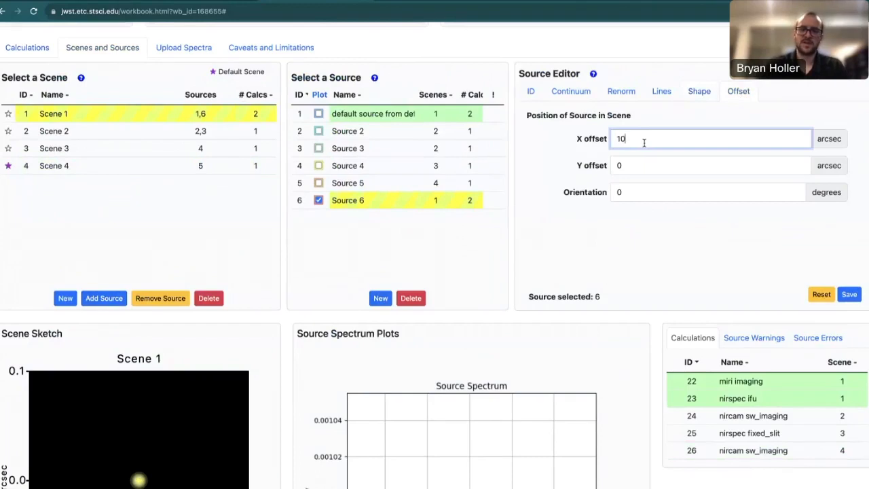
{"action": "left_click", "coordinate": [642, 165]}
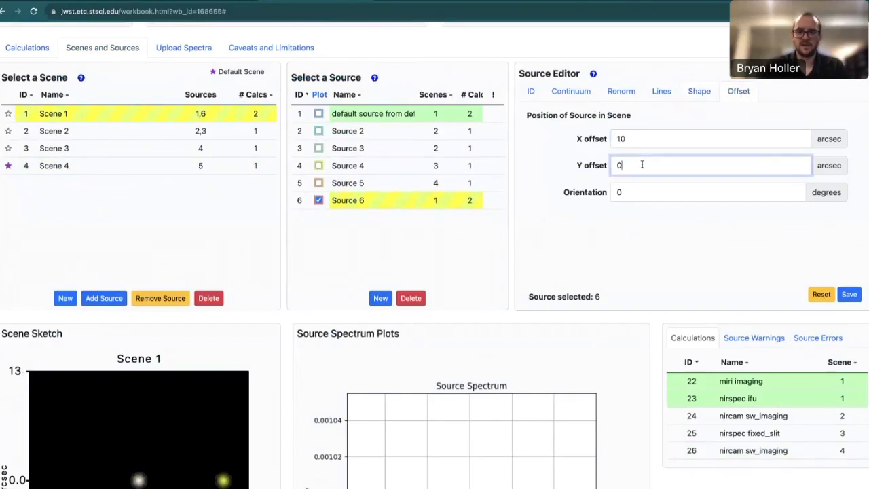
{"action": "left_click", "coordinate": [676, 223]}
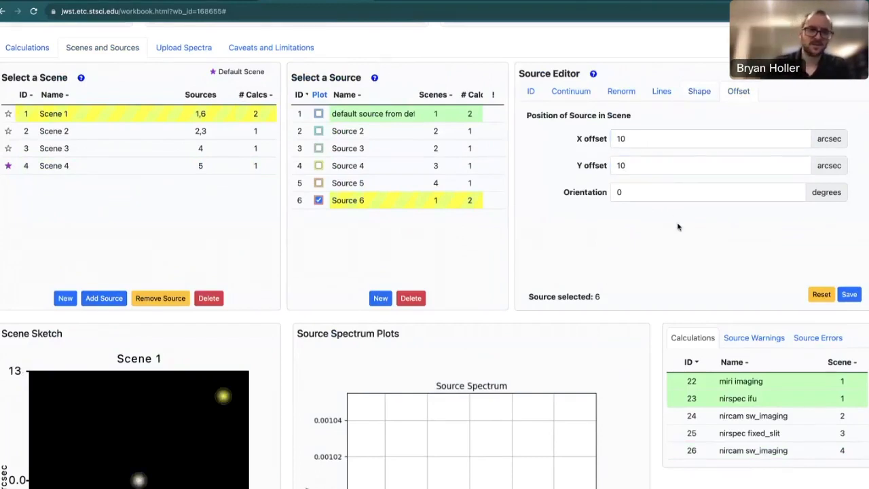
{"action": "scroll", "coordinate": [296, 391], "scroll_direction": "down", "scroll_amount": 1}
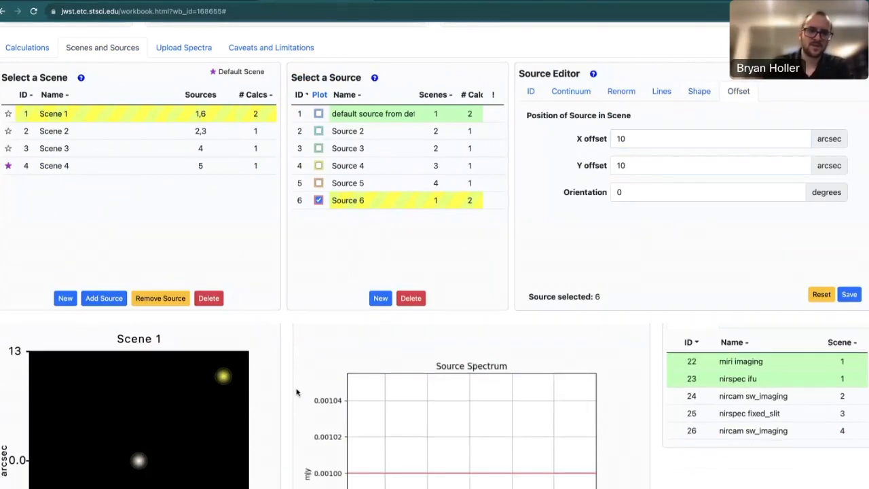
{"action": "scroll", "coordinate": [296, 392], "scroll_direction": "down", "scroll_amount": 2}
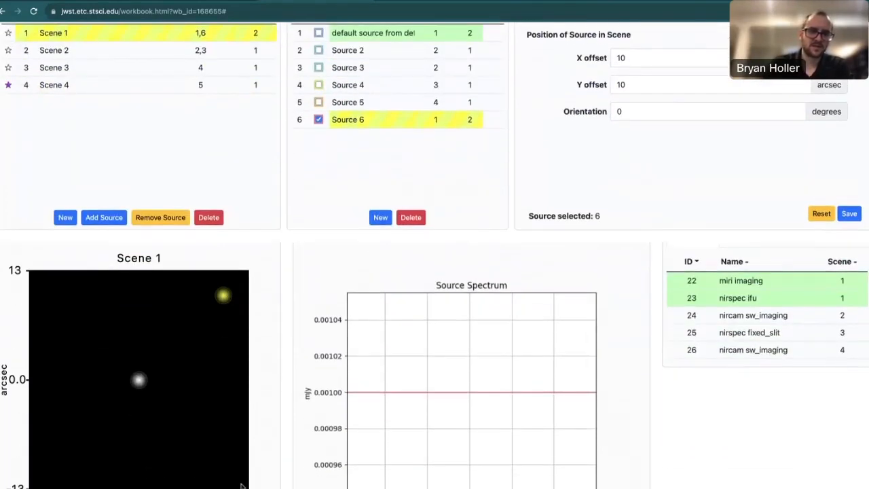
{"action": "scroll", "coordinate": [303, 320], "scroll_direction": "up", "scroll_amount": 3}
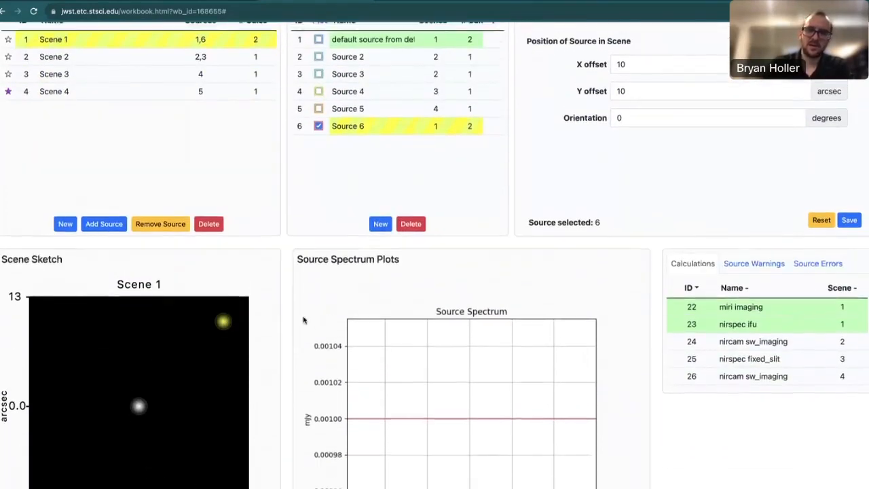
{"action": "left_click", "coordinate": [853, 306]}
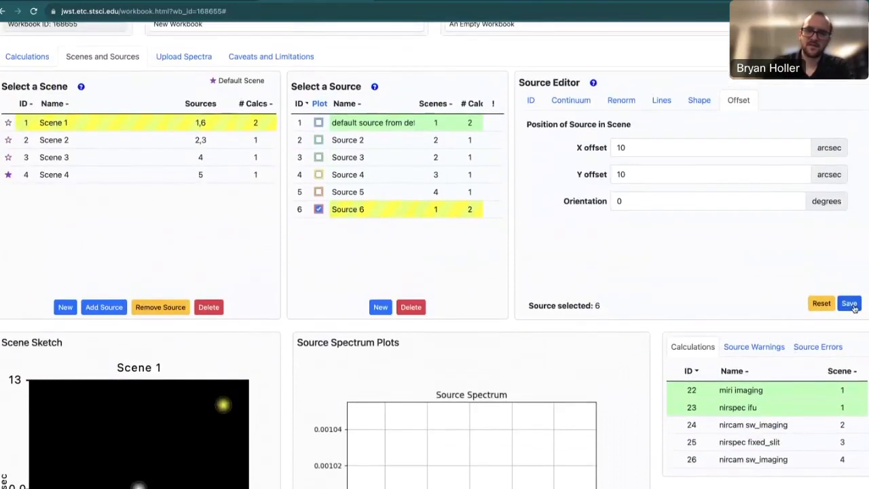
Examine the 2D SNR image of the miri imaging calculation for the two-source Scene 1.
{"action": "left_click", "coordinate": [42, 60]}
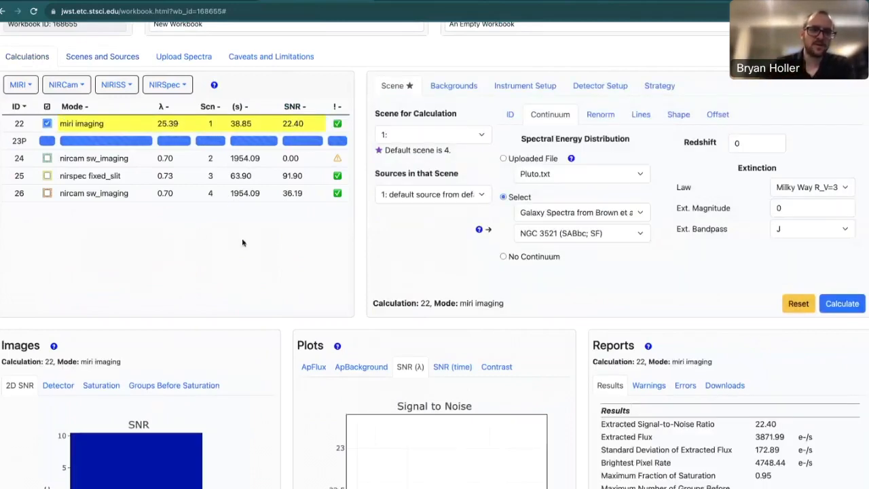
{"action": "scroll", "coordinate": [287, 351], "scroll_direction": "down", "scroll_amount": 1}
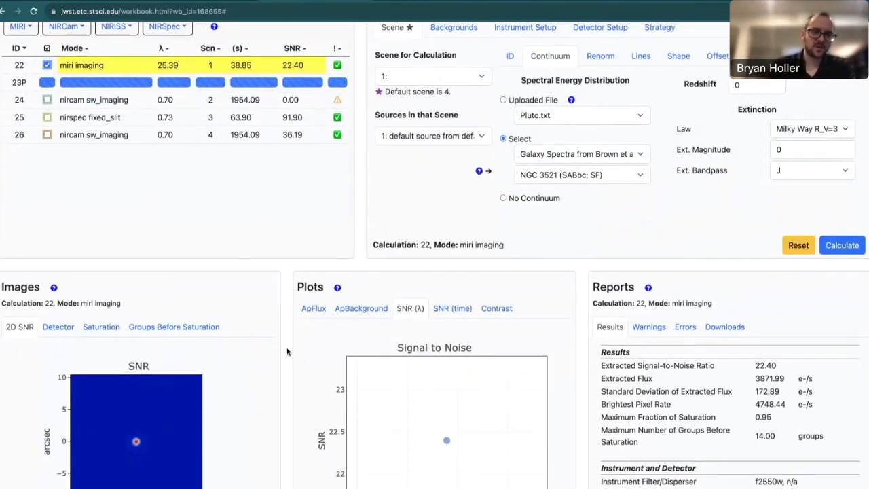
{"action": "scroll", "coordinate": [287, 351], "scroll_direction": "down", "scroll_amount": 2}
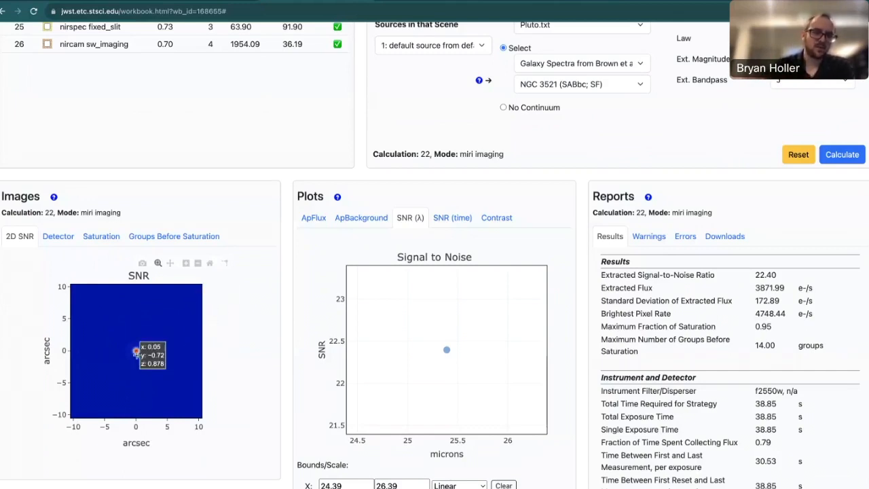
{"action": "scroll", "coordinate": [267, 333], "scroll_direction": "up", "scroll_amount": 5}
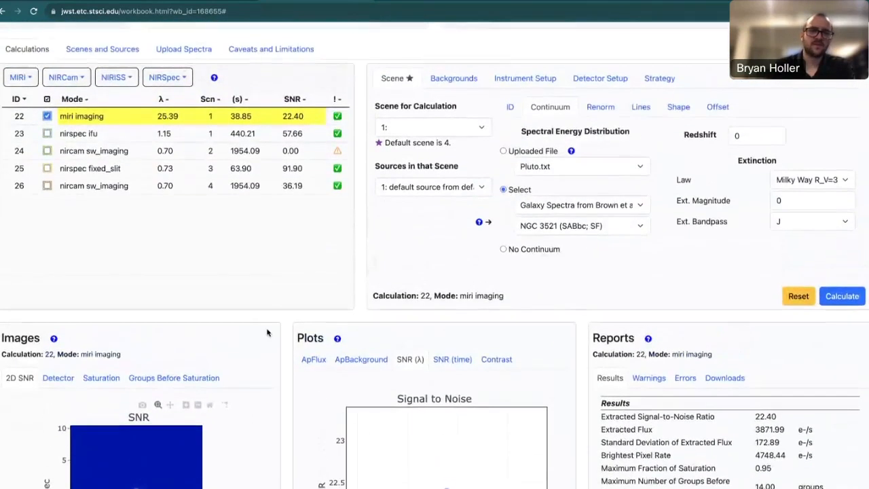
Change Scene 1's default source shape to Extended with a Flat flux distribution.
{"action": "left_click", "coordinate": [128, 72]}
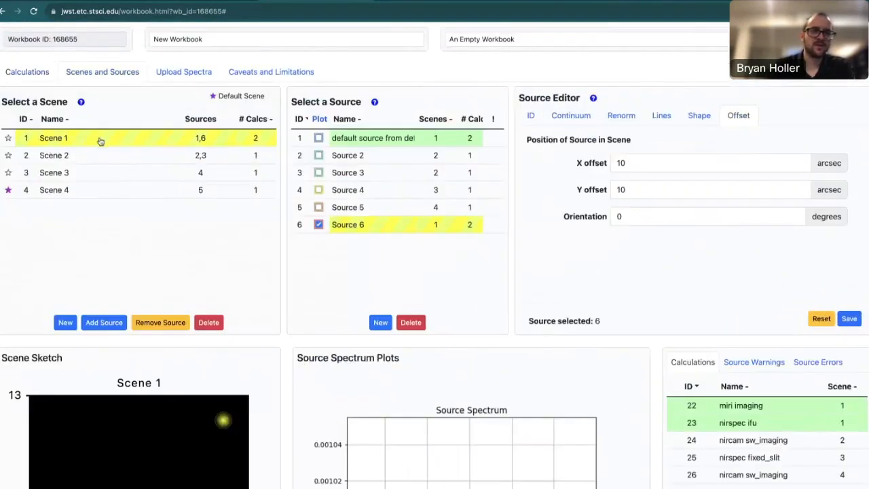
{"action": "left_click", "coordinate": [372, 140]}
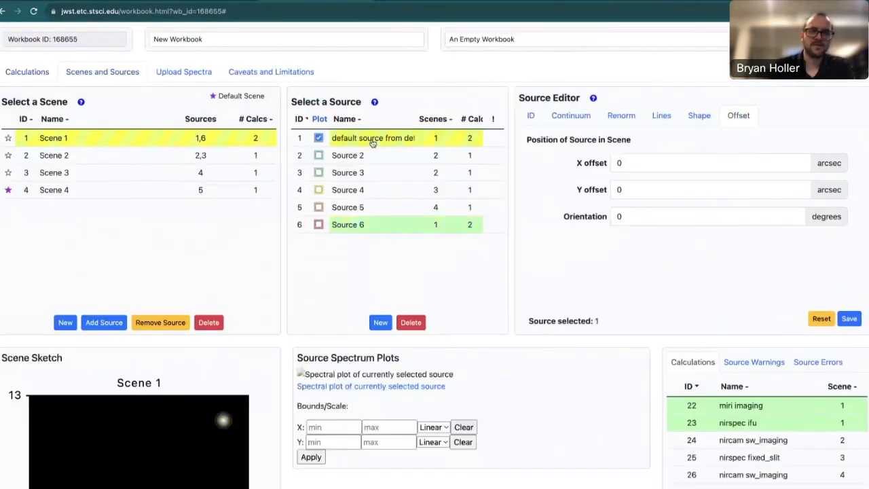
{"action": "left_click", "coordinate": [700, 117]}
{"action": "left_click", "coordinate": [657, 140]}
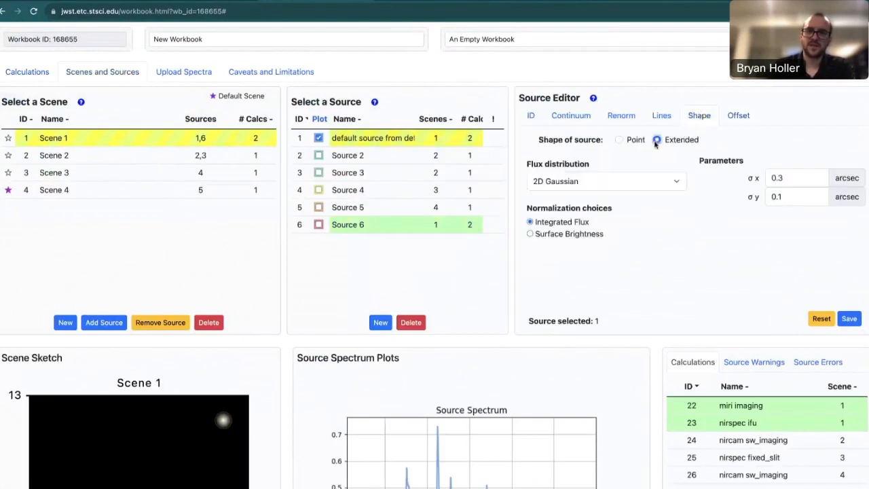
{"action": "left_click", "coordinate": [605, 182]}
{"action": "left_click", "coordinate": [602, 169]}
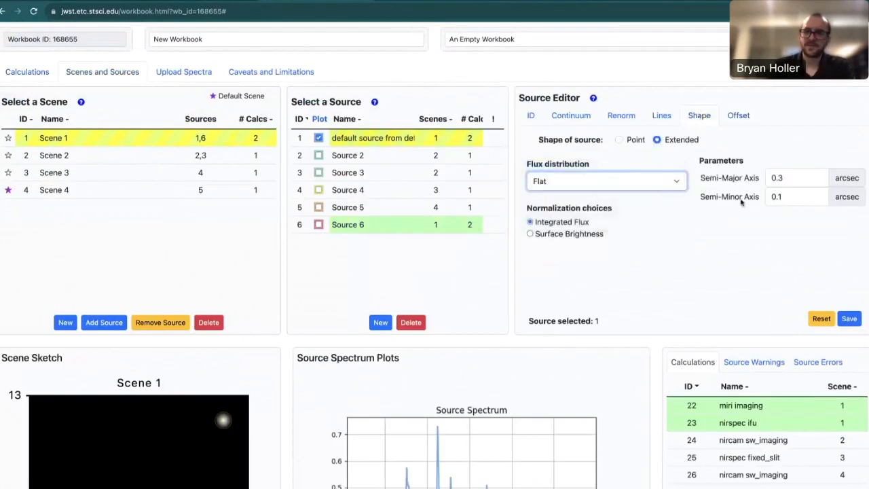
Set the default source's semi-major and semi-minor axes to 7 arcsec and save the source.
{"action": "left_click_drag", "start_coordinate": [783, 178], "coordinate": [764, 196]}
{"action": "type", "text": "77"}
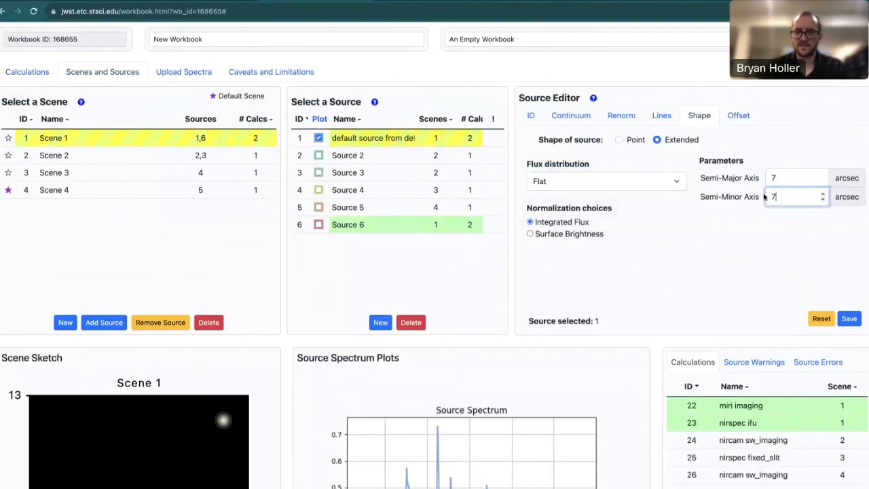
{"action": "left_click", "coordinate": [759, 266]}
{"action": "scroll", "coordinate": [759, 266], "scroll_direction": "down", "scroll_amount": 1}
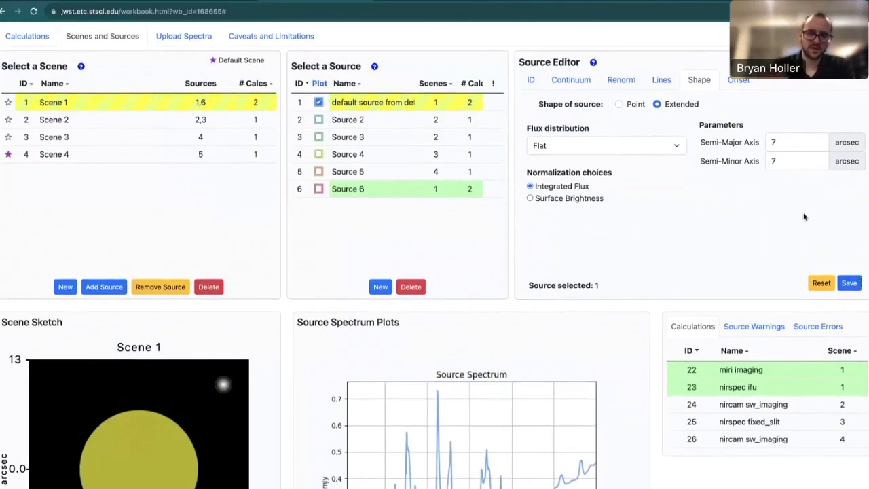
{"action": "left_click", "coordinate": [848, 283]}
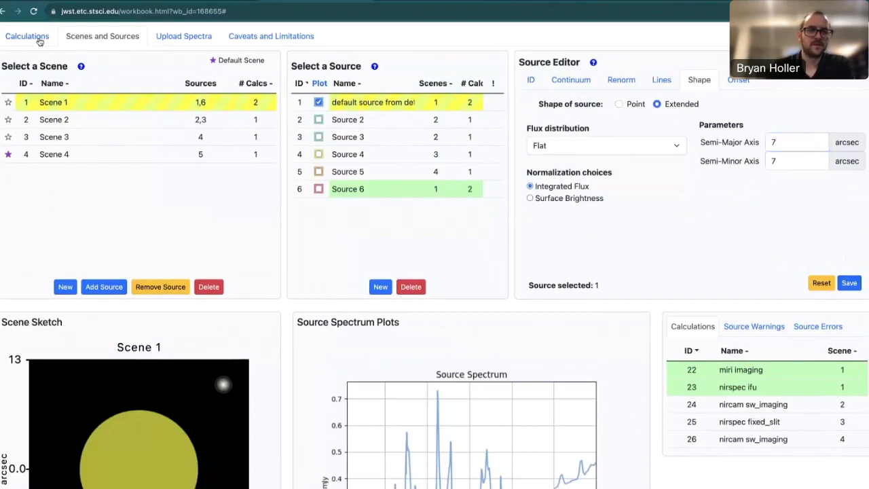
Check how the extended source appears in the miri imaging calculation's SNR image and results.
{"action": "left_click", "coordinate": [27, 36]}
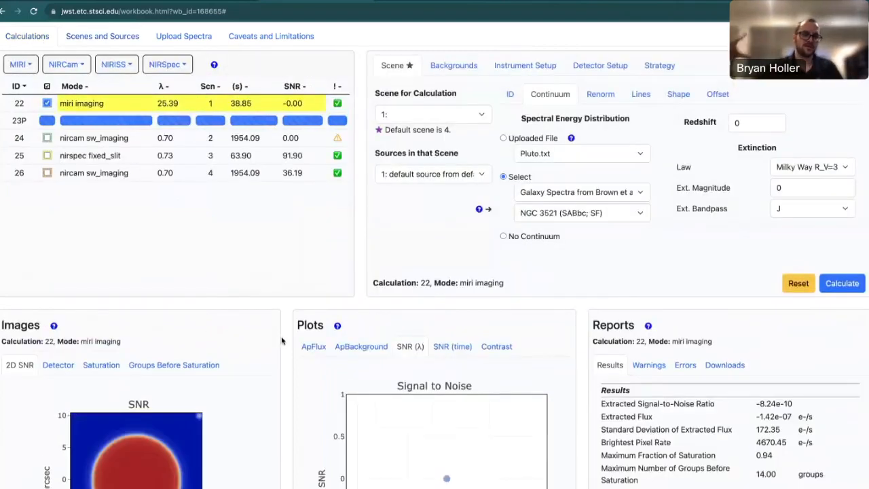
{"action": "scroll", "coordinate": [281, 341], "scroll_direction": "down", "scroll_amount": 2}
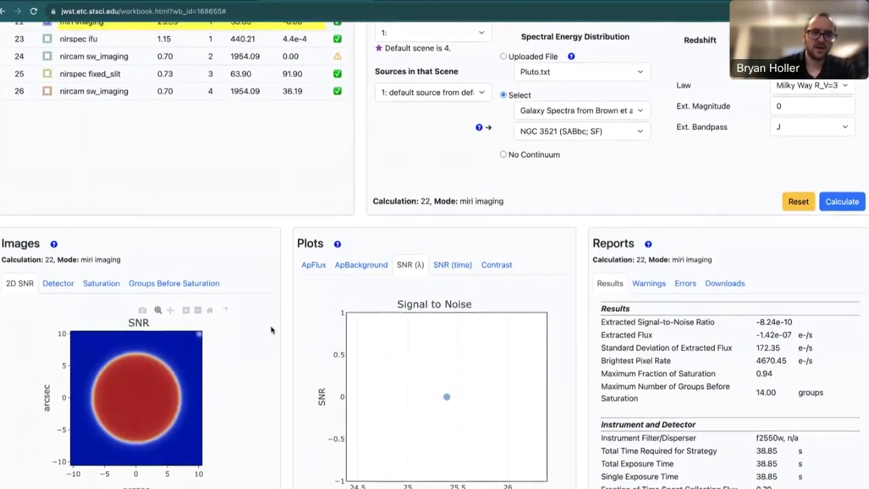
{"action": "scroll", "coordinate": [271, 330], "scroll_direction": "up", "scroll_amount": 3}
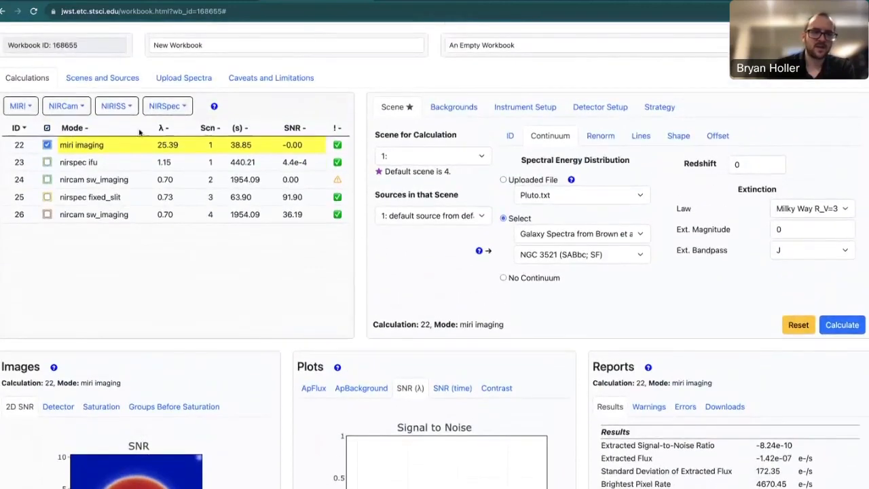
Remove Source 6 from Scene 1.
{"action": "left_click", "coordinate": [131, 82]}
{"action": "left_click", "coordinate": [369, 234]}
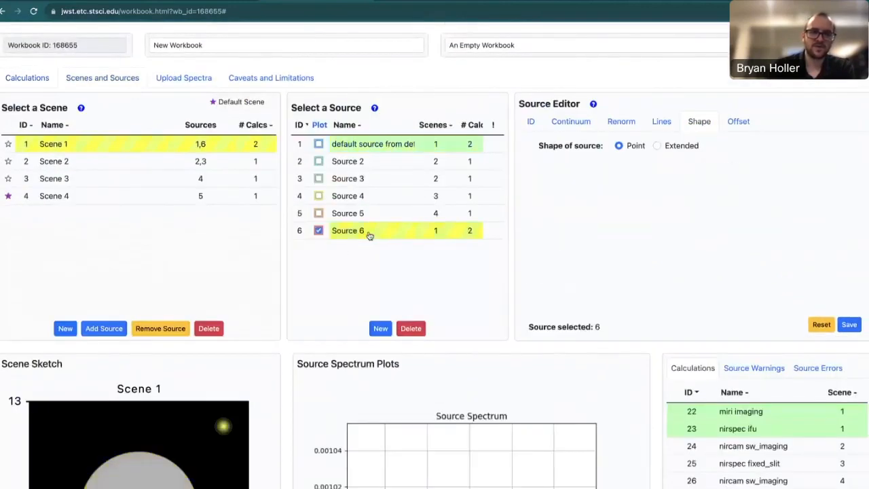
{"action": "left_click", "coordinate": [160, 328]}
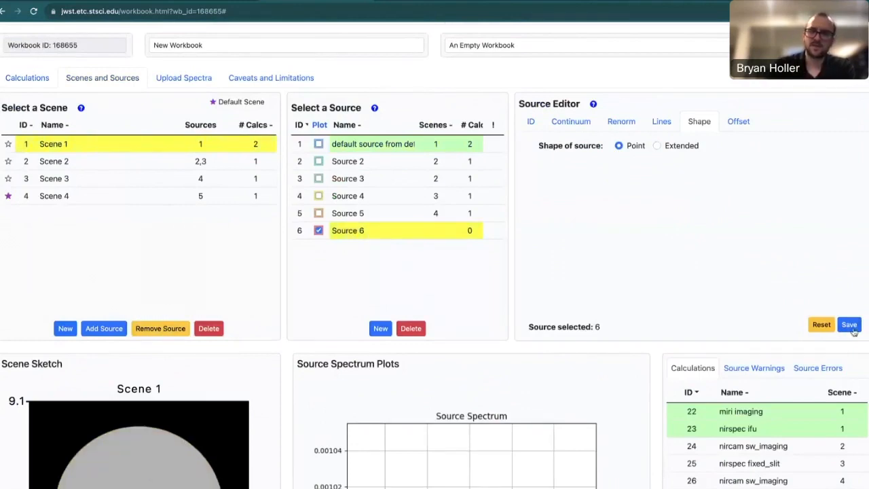
Review the recalculated miri imaging SNR image and results with only the default source in Scene 1.
{"action": "left_click", "coordinate": [25, 79]}
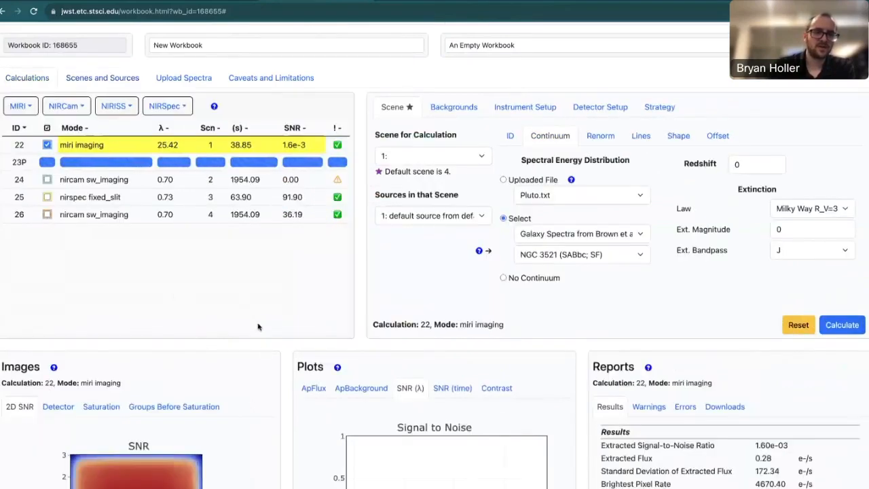
{"action": "scroll", "coordinate": [262, 348], "scroll_direction": "down", "scroll_amount": 2}
{"action": "scroll", "coordinate": [262, 348], "scroll_direction": "down", "scroll_amount": 3}
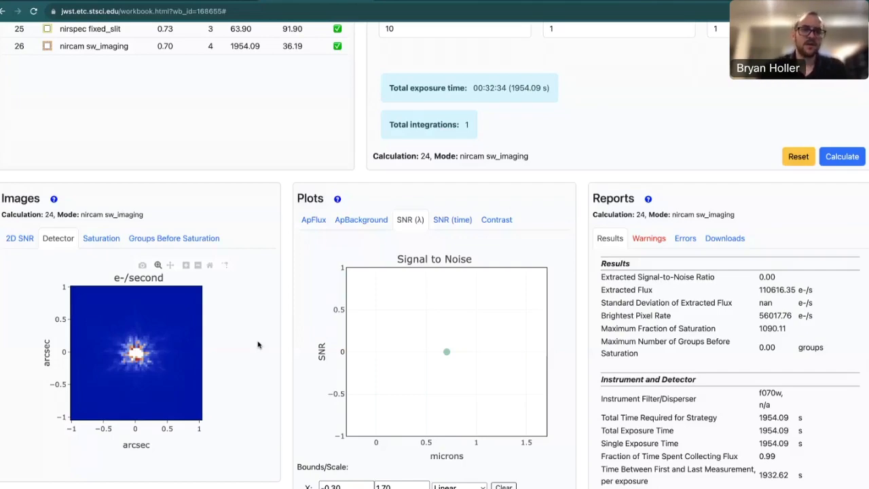
Open the JWST Exposure Time Calculator Overview documentation and expand its Outputs Overview topic under Proposing Tools to see the listed articles.
{"action": "scroll", "coordinate": [258, 345], "scroll_direction": "up", "scroll_amount": 3}
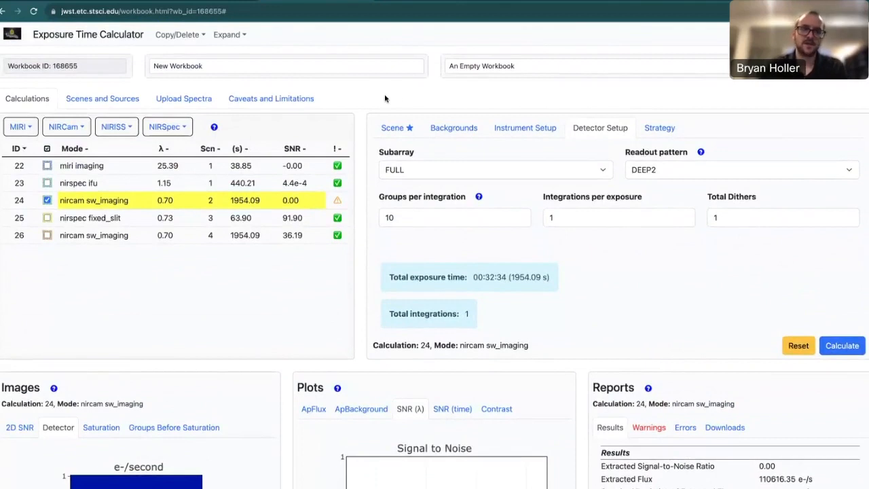
{"action": "left_click", "coordinate": [806, 35]}
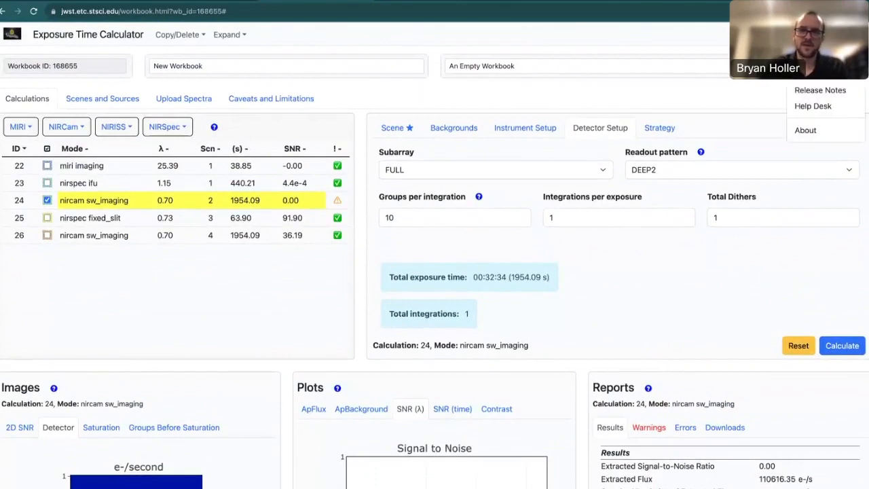
{"action": "left_click", "coordinate": [811, 59]}
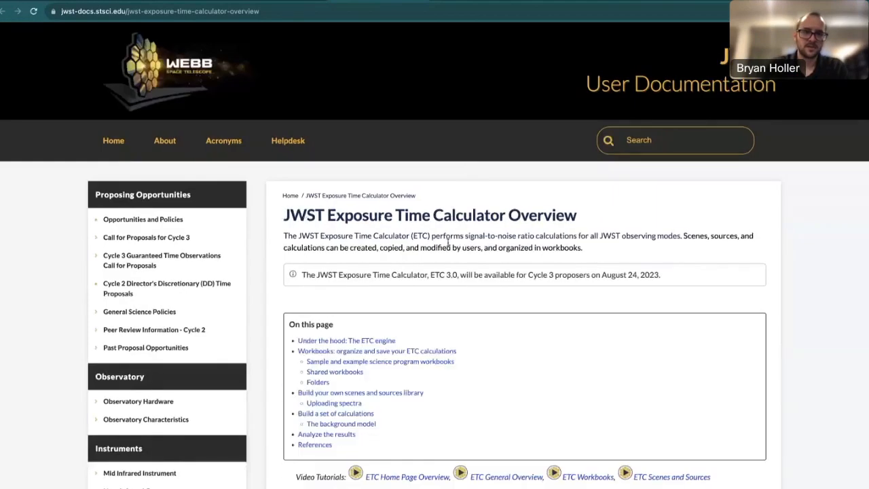
{"action": "scroll", "coordinate": [257, 324], "scroll_direction": "down", "scroll_amount": 5}
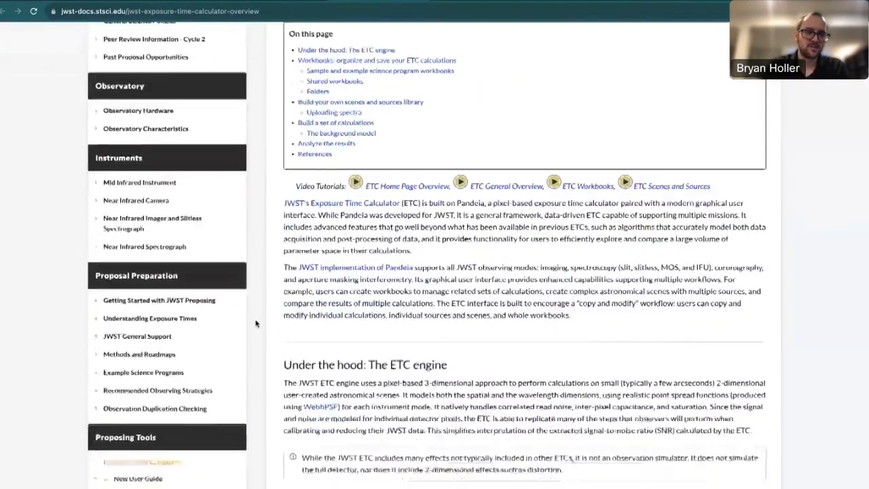
{"action": "scroll", "coordinate": [257, 324], "scroll_direction": "down", "scroll_amount": 4}
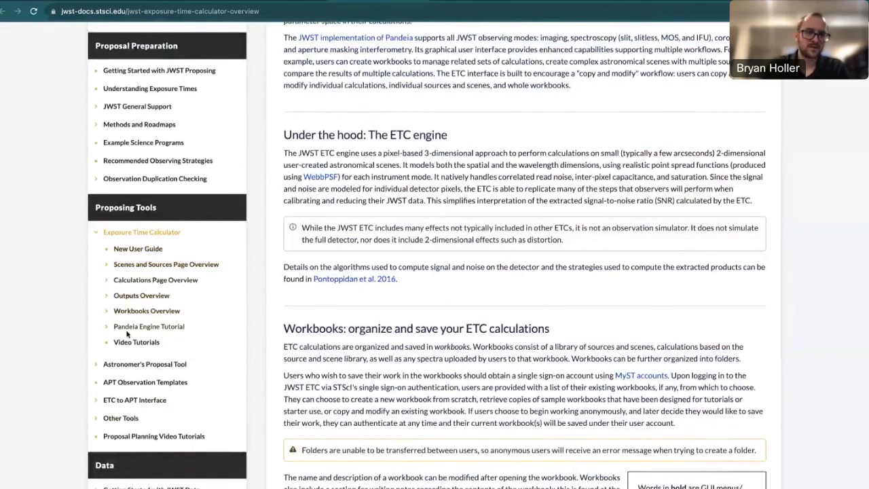
{"action": "left_click", "coordinate": [126, 296]}
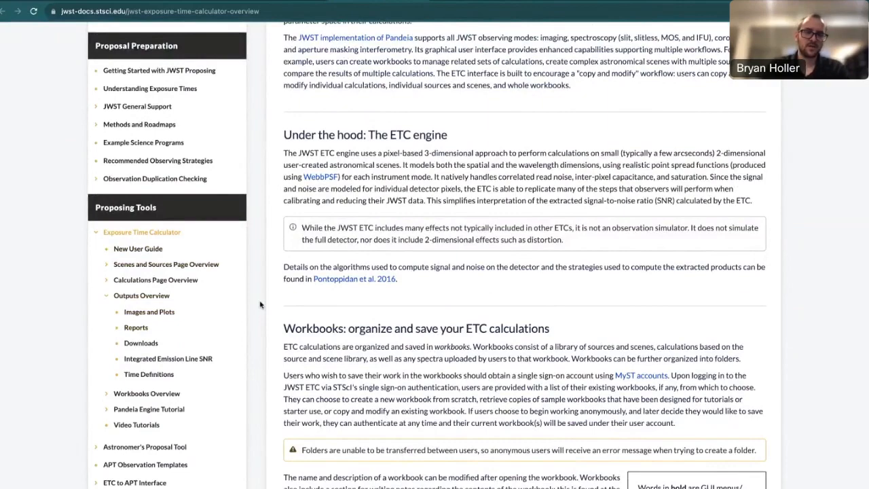
Return to the workbook and view the Caveats and Limitations on calculation accuracy and system performance.
{"action": "scroll", "coordinate": [269, 244], "scroll_direction": "up", "scroll_amount": 3}
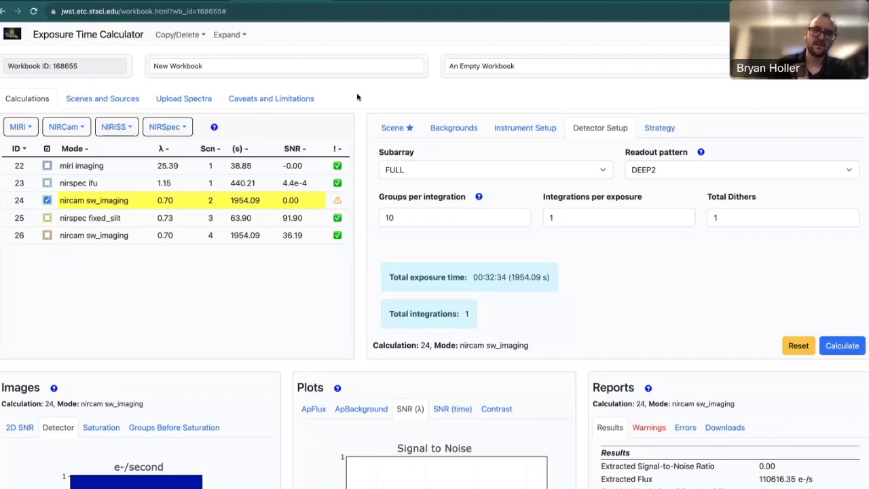
{"action": "left_click", "coordinate": [301, 98]}
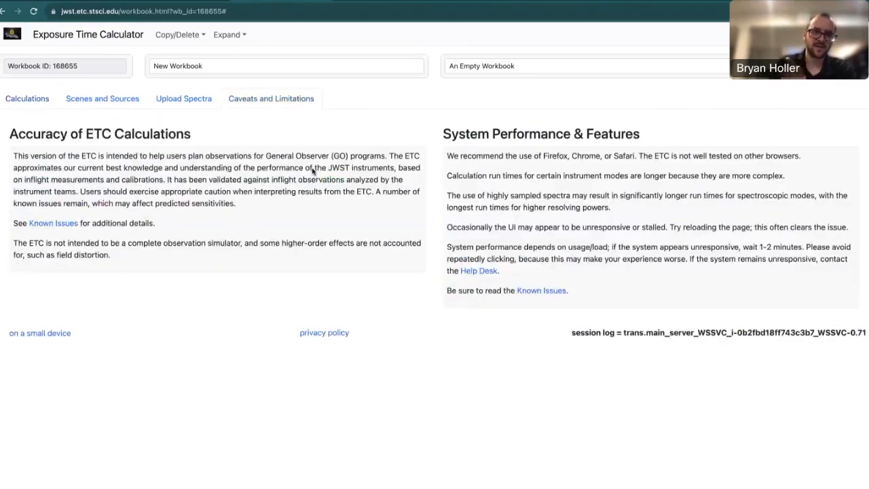